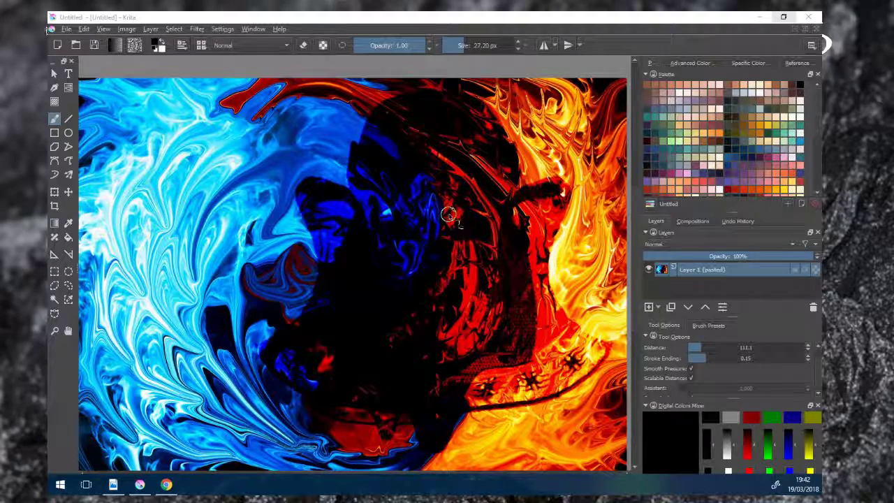
{"action": "scroll", "coordinate": [388, 270], "scroll_direction": "down", "scroll_amount": 2}
{"action": "scroll", "coordinate": [389, 270], "scroll_direction": "up", "scroll_amount": 1}
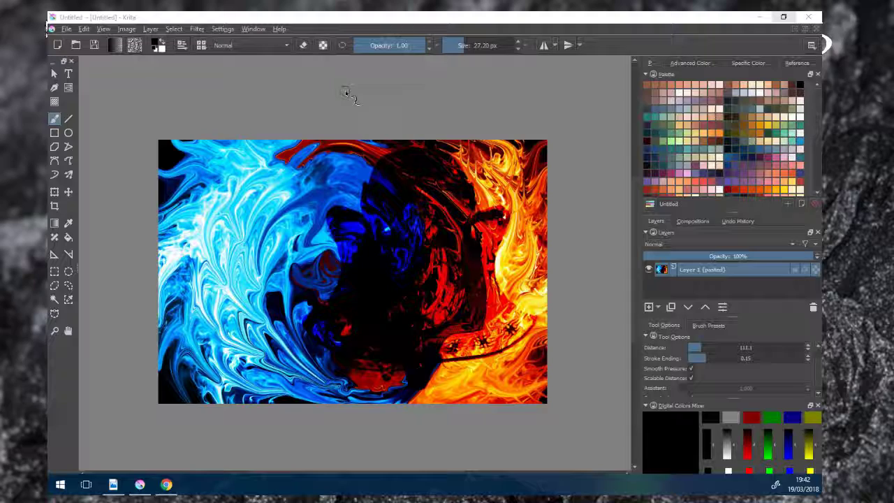
{"action": "scroll", "coordinate": [345, 112], "scroll_direction": "up", "scroll_amount": 1}
{"action": "scroll", "coordinate": [349, 140], "scroll_direction": "down", "scroll_amount": 1}
{"action": "left_click_drag", "start_coordinate": [352, 168], "coordinate": [357, 141]}
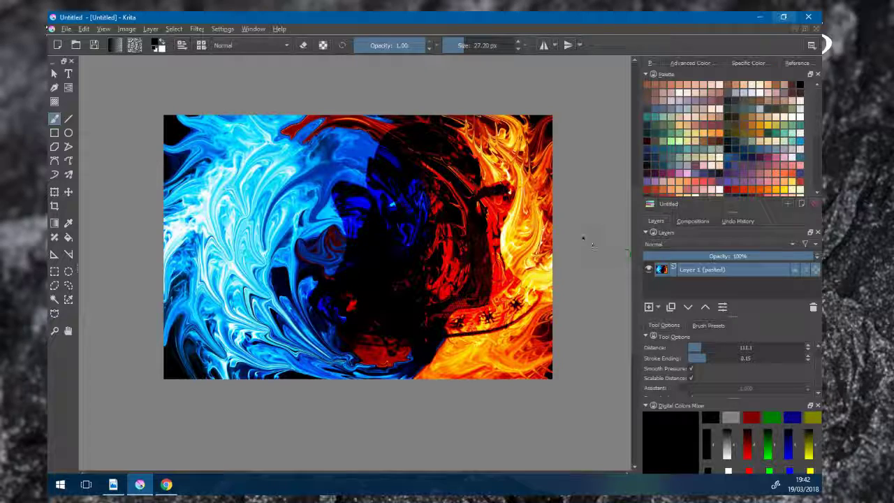
{"action": "left_click", "coordinate": [699, 244]}
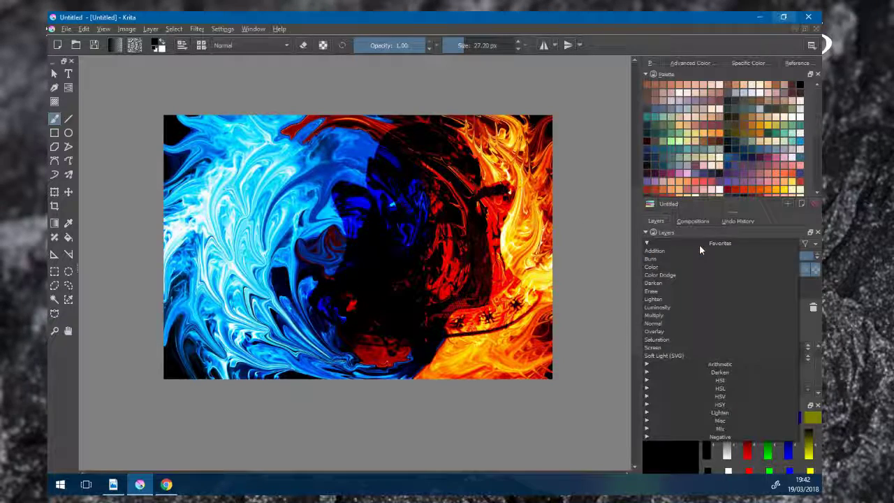
{"action": "left_click", "coordinate": [699, 245]}
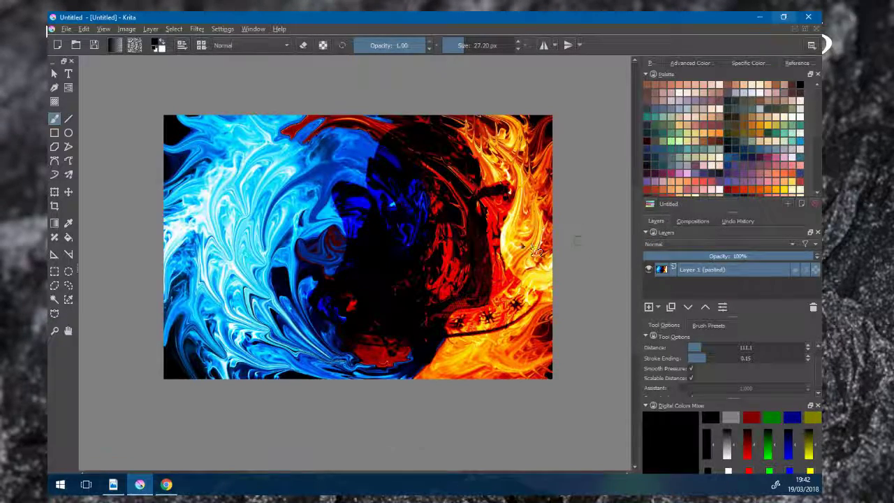
{"action": "scroll", "coordinate": [429, 231], "scroll_direction": "up", "scroll_amount": 4}
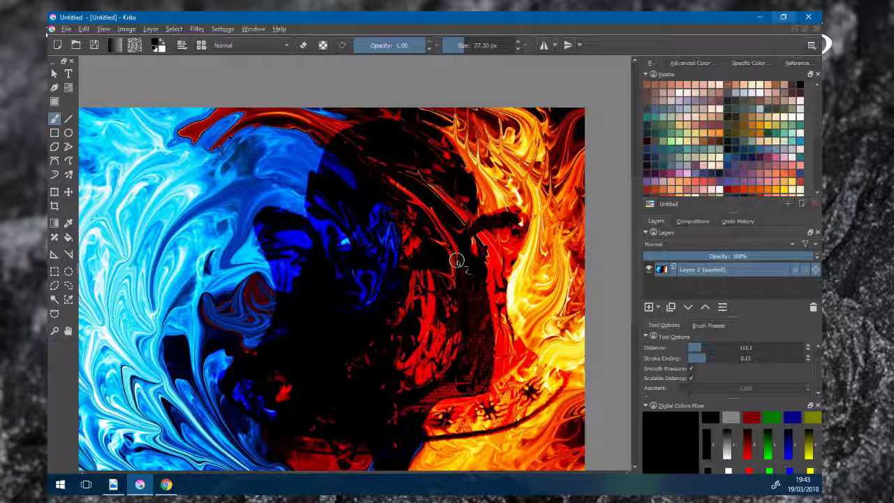
{"action": "scroll", "coordinate": [462, 274], "scroll_direction": "up", "scroll_amount": 2}
{"action": "scroll", "coordinate": [467, 279], "scroll_direction": "down", "scroll_amount": 2}
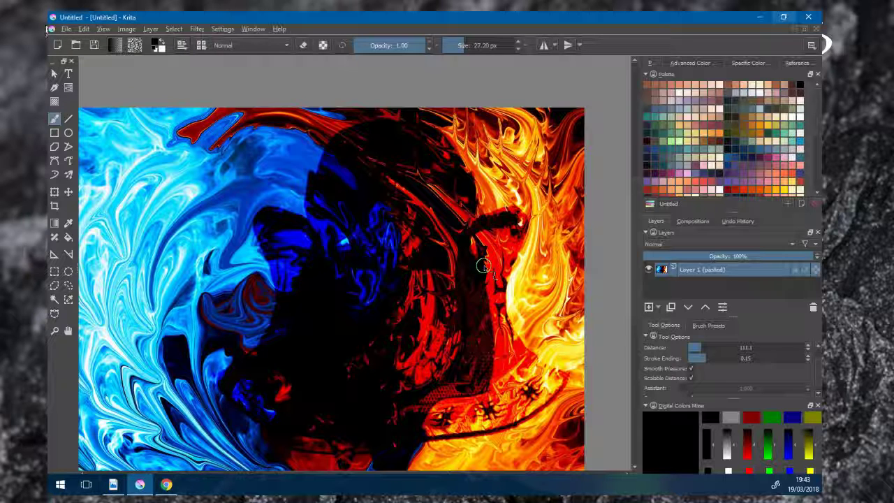
{"action": "key", "text": "minus"}
{"action": "key", "text": "1"}
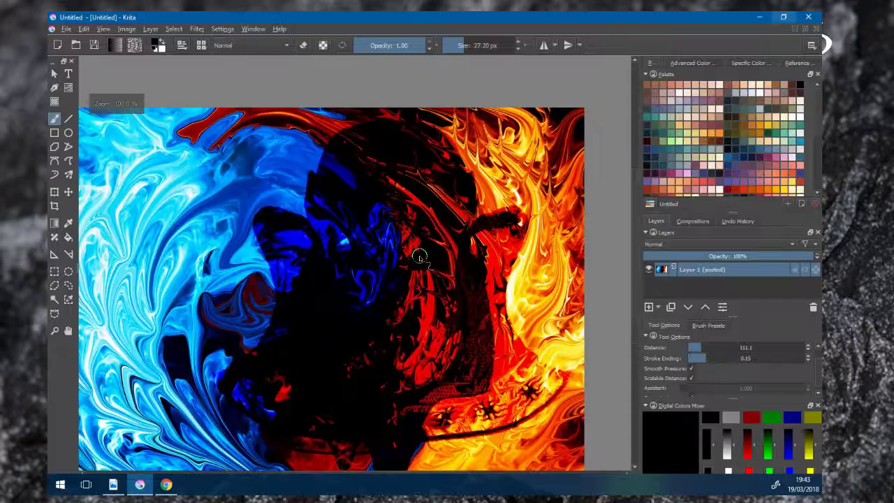
{"action": "key", "text": "minus"}
{"action": "key", "text": "minus"}
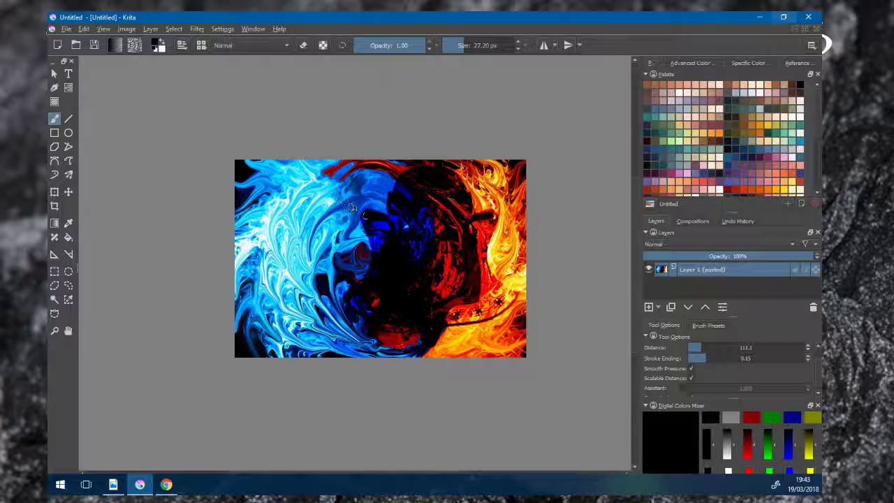
{"action": "left_click_drag", "start_coordinate": [356, 193], "coordinate": [408, 247]}
{"action": "scroll", "coordinate": [408, 247], "scroll_direction": "up", "scroll_amount": 4}
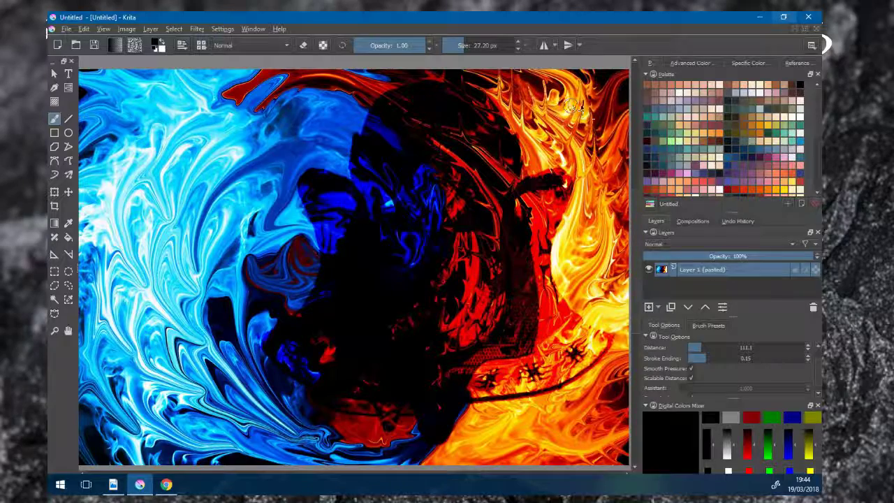
Step: Bring up the Open Images dialog and browse the Photo Restore collection files folder
{"action": "scroll", "coordinate": [386, 177], "scroll_direction": "down", "scroll_amount": 2}
{"action": "scroll", "coordinate": [387, 176], "scroll_direction": "up", "scroll_amount": 2}
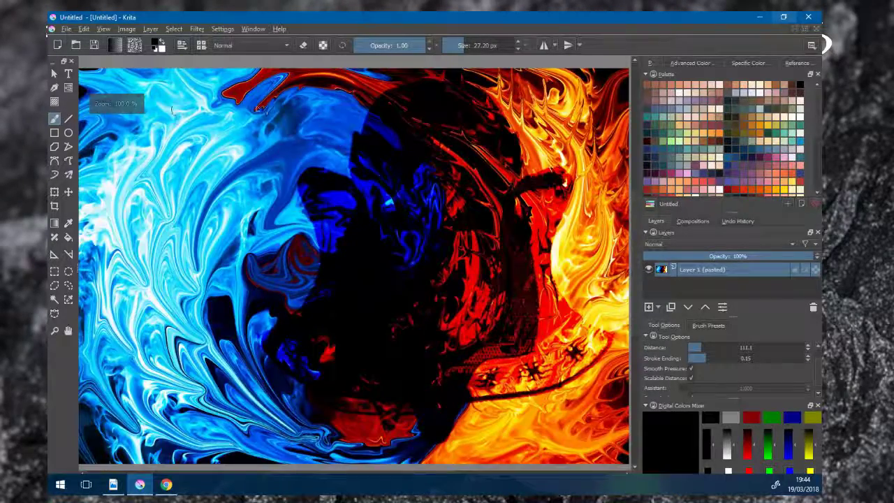
{"action": "scroll", "coordinate": [386, 176], "scroll_direction": "down", "scroll_amount": 2}
{"action": "left_click", "coordinate": [75, 45]}
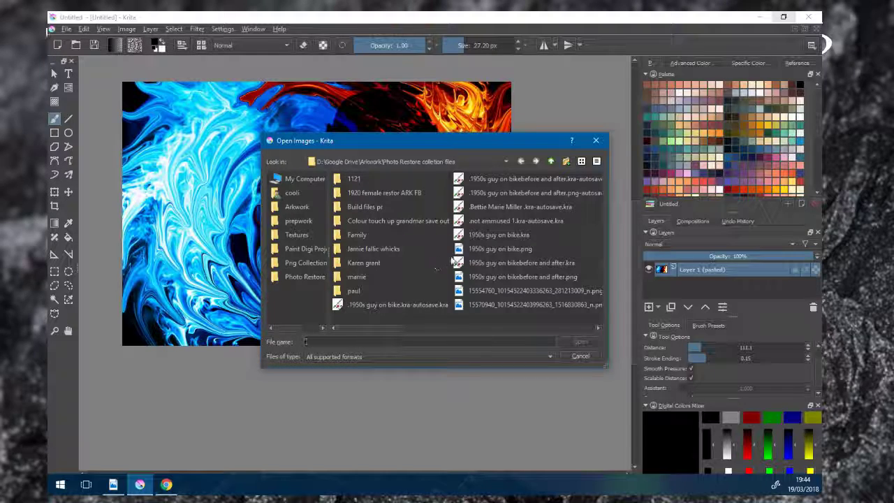
{"action": "scroll", "coordinate": [453, 259], "scroll_direction": "down", "scroll_amount": 3}
{"action": "scroll", "coordinate": [451, 260], "scroll_direction": "up", "scroll_amount": 3}
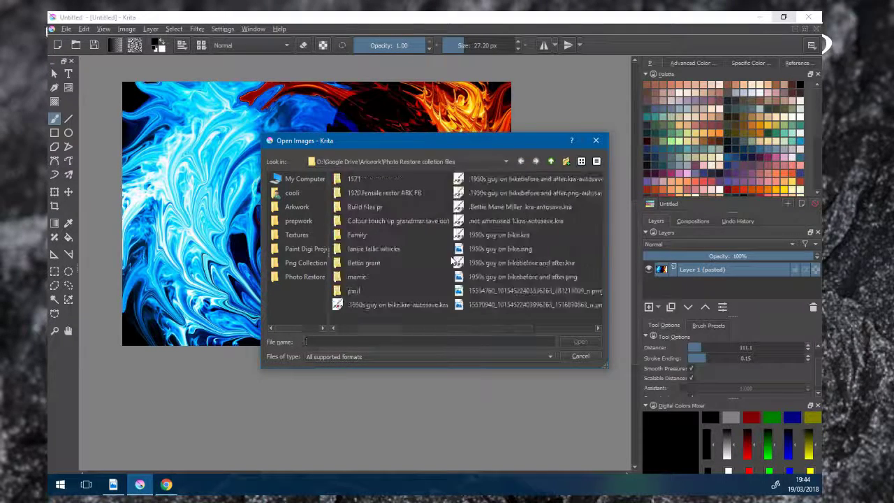
{"action": "scroll", "coordinate": [450, 259], "scroll_direction": "down", "scroll_amount": 1}
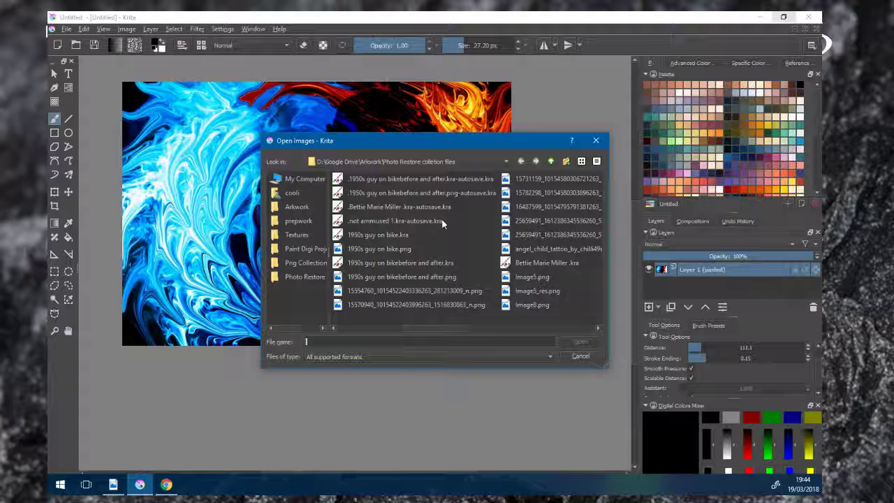
Step: Pick man on bike.png instead of the .kra file and open it
{"action": "left_click", "coordinate": [410, 263]}
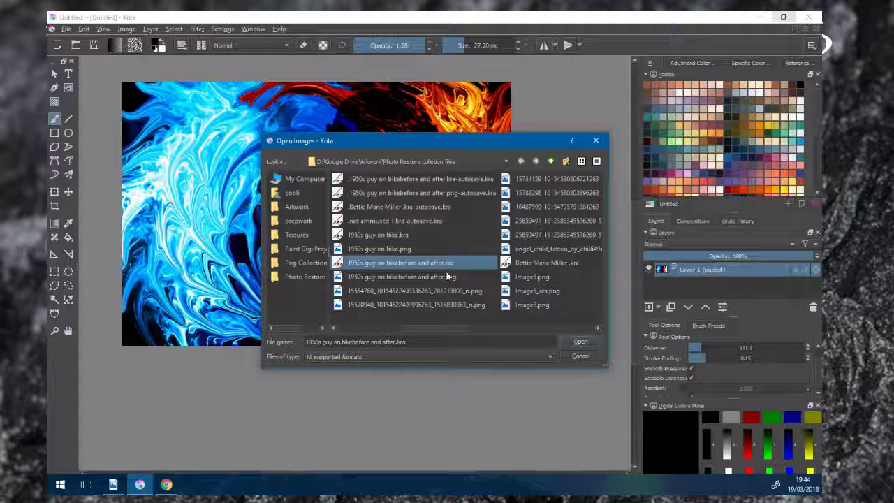
{"action": "scroll", "coordinate": [447, 276], "scroll_direction": "down", "scroll_amount": 2}
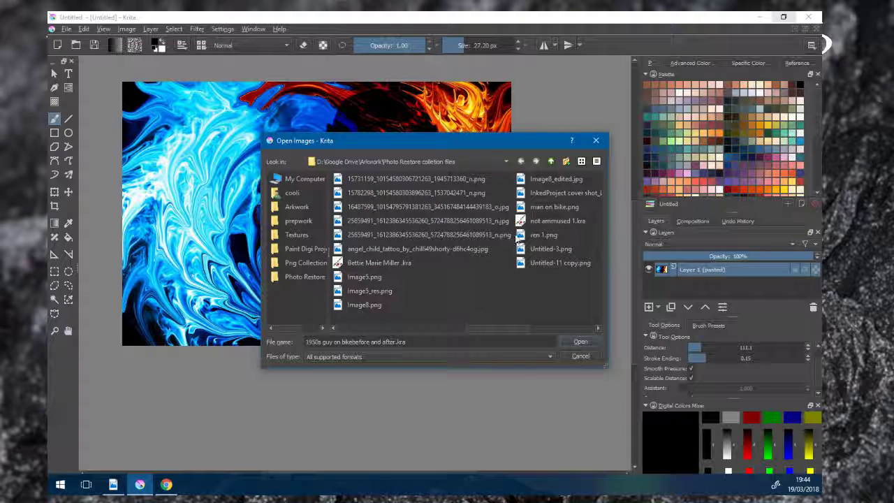
{"action": "left_click", "coordinate": [552, 207]}
{"action": "scroll", "coordinate": [532, 203], "scroll_direction": "down", "scroll_amount": 2}
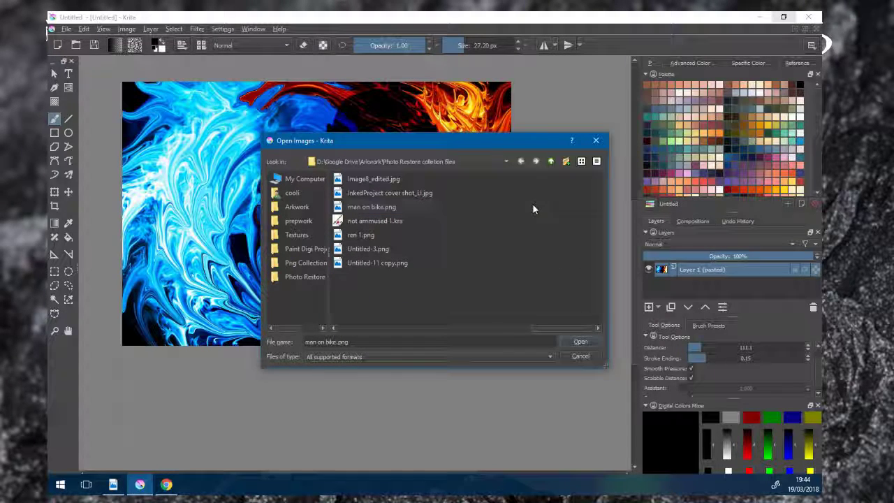
{"action": "double_click", "coordinate": [352, 206]}
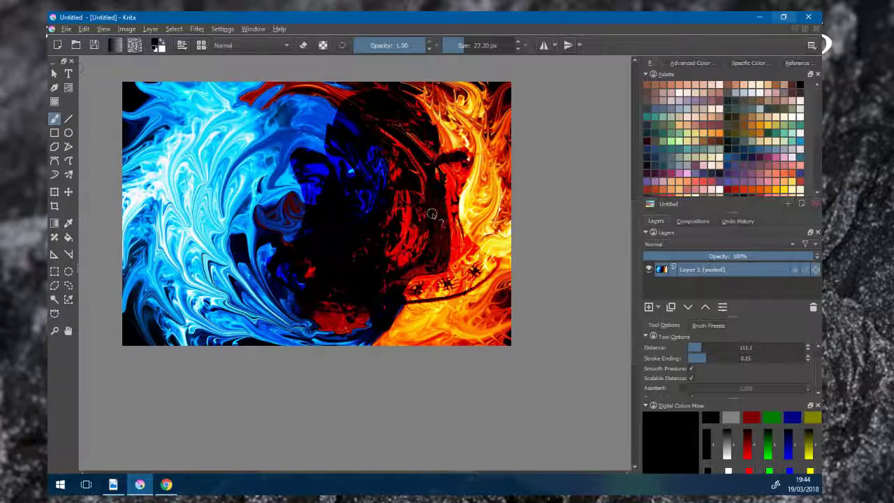
{"action": "scroll", "coordinate": [403, 230], "scroll_direction": "down", "scroll_amount": 1}
{"action": "scroll", "coordinate": [402, 230], "scroll_direction": "up", "scroll_amount": 1}
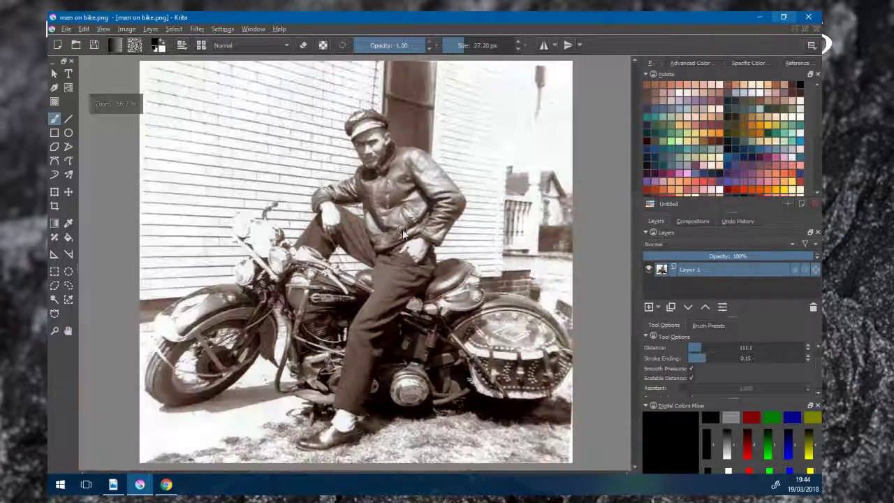
{"action": "scroll", "coordinate": [409, 226], "scroll_direction": "down", "scroll_amount": 1}
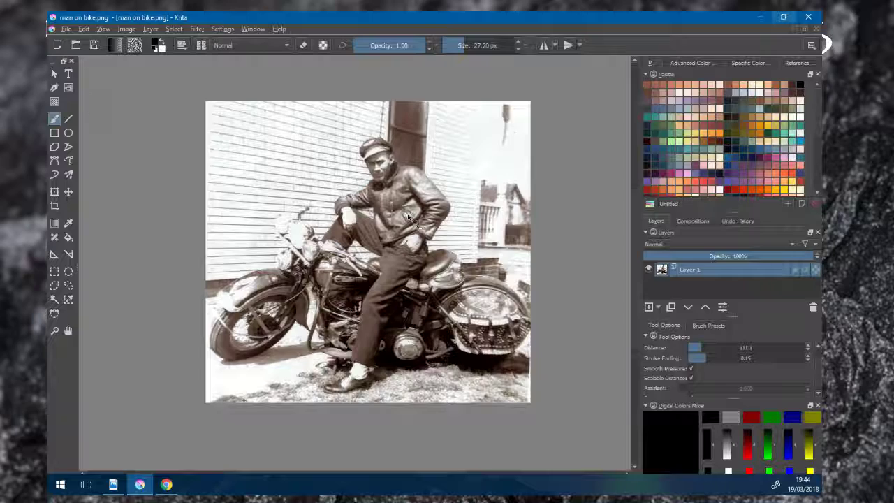
{"action": "scroll", "coordinate": [386, 242], "scroll_direction": "up", "scroll_amount": 1}
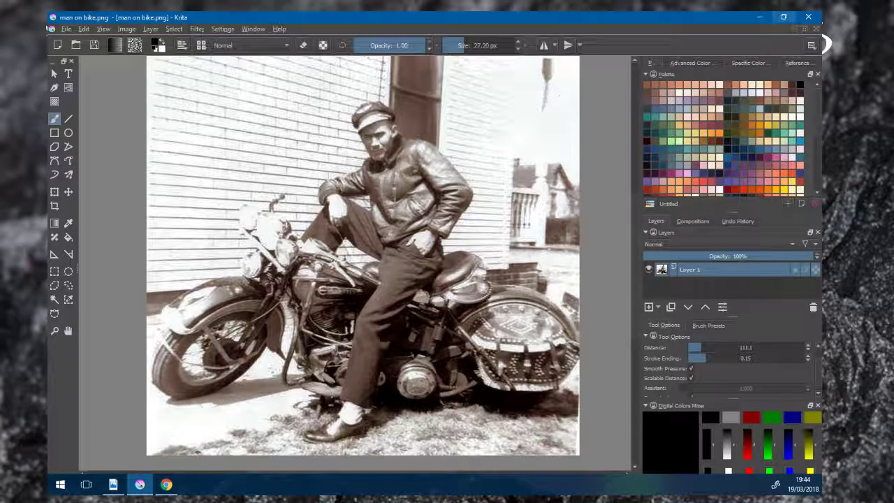
{"action": "left_click", "coordinate": [47, 30]}
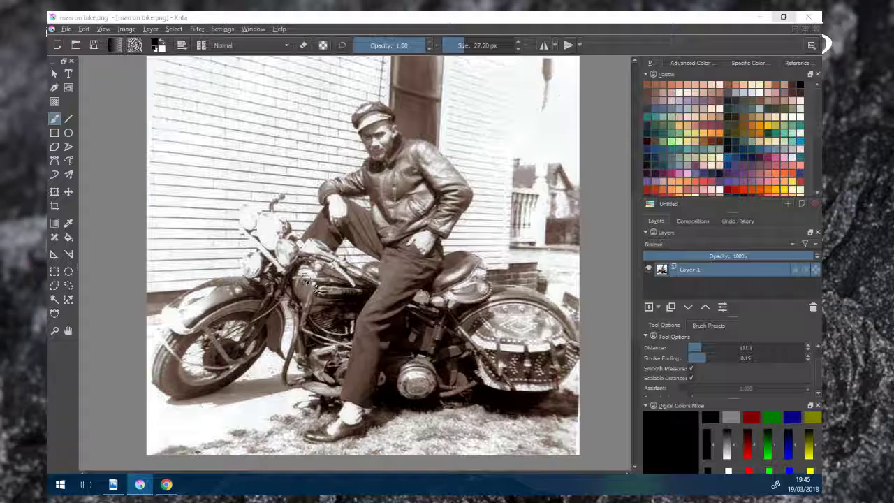
{"action": "scroll", "coordinate": [333, 283], "scroll_direction": "up", "scroll_amount": 4}
{"action": "scroll", "coordinate": [333, 283], "scroll_direction": "down", "scroll_amount": 1}
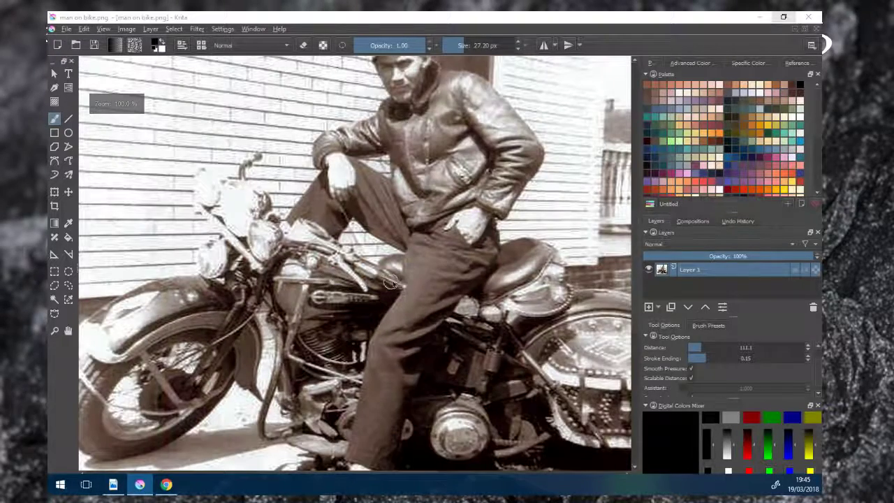
Step: Add a new empty layer above the photo and view it at 100% zoom
{"action": "left_click", "coordinate": [649, 307]}
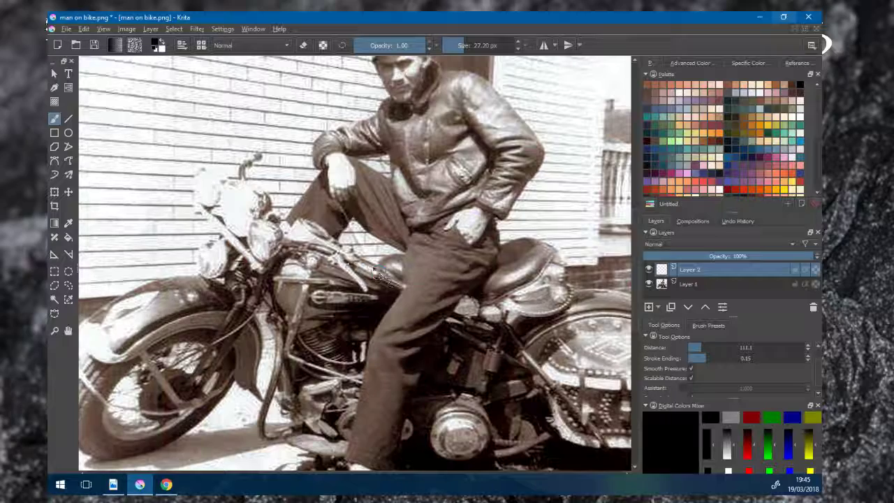
{"action": "key", "text": "1"}
{"action": "left_click_drag", "start_coordinate": [402, 253], "coordinate": [379, 338]}
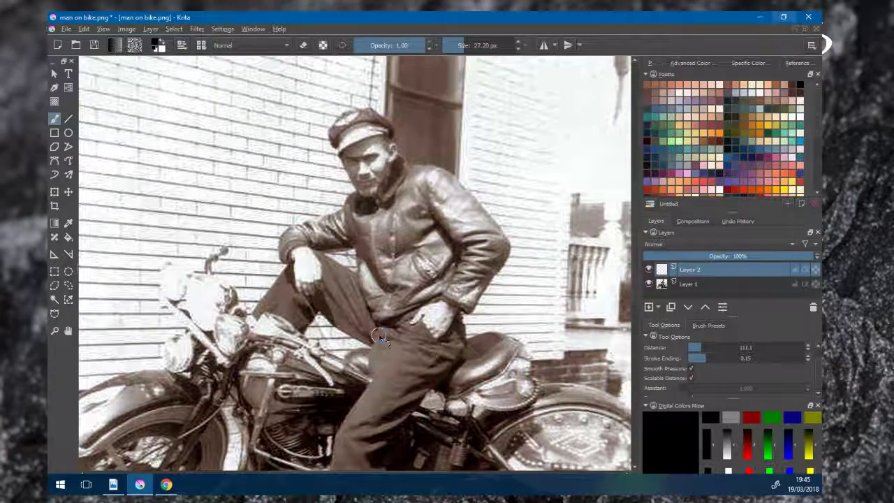
{"action": "scroll", "coordinate": [349, 279], "scroll_direction": "up", "scroll_amount": 1}
{"action": "scroll", "coordinate": [354, 275], "scroll_direction": "down", "scroll_amount": 1}
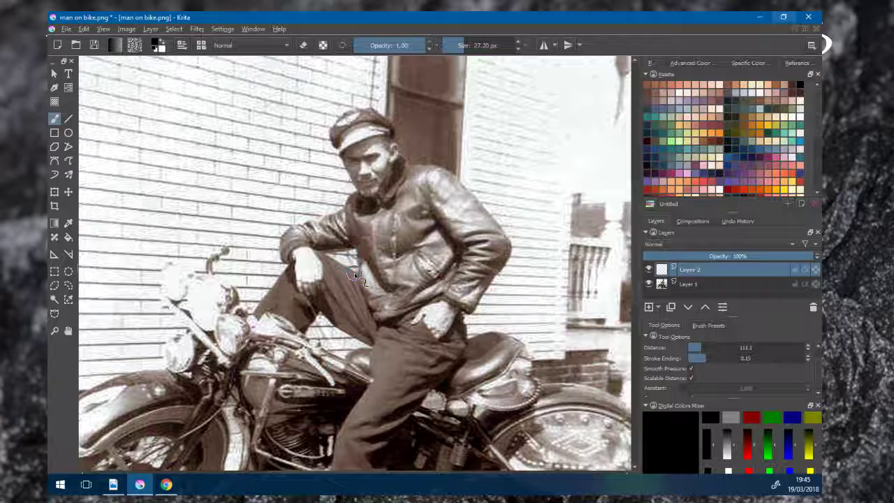
Step: Show the brush presets and hide the motorcycle photo layer
{"action": "left_click", "coordinate": [708, 326]}
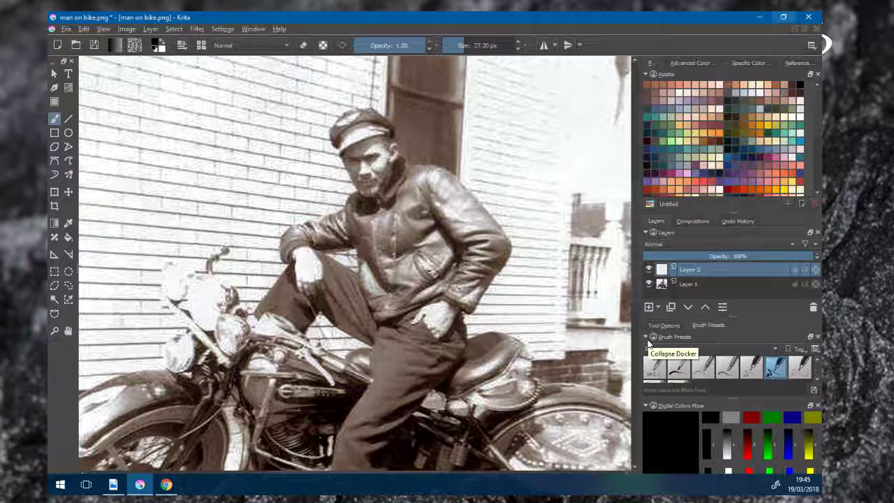
{"action": "mouse_move", "coordinate": [775, 370]}
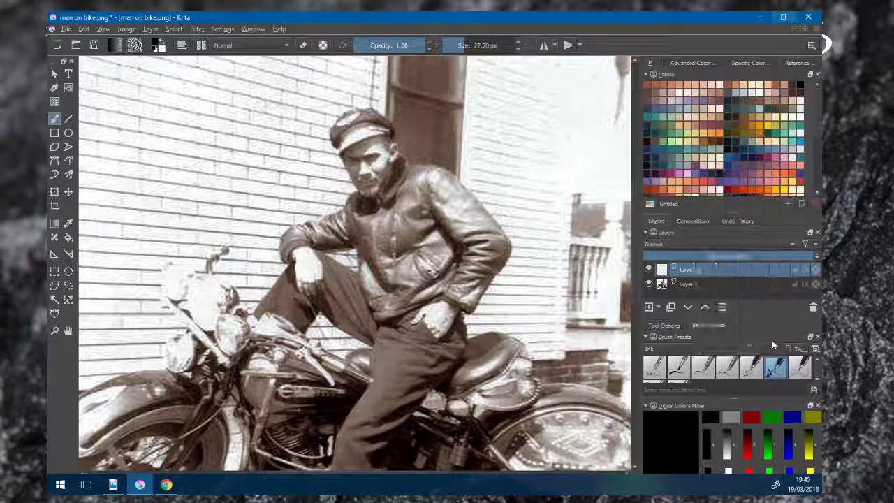
{"action": "left_click", "coordinate": [649, 283]}
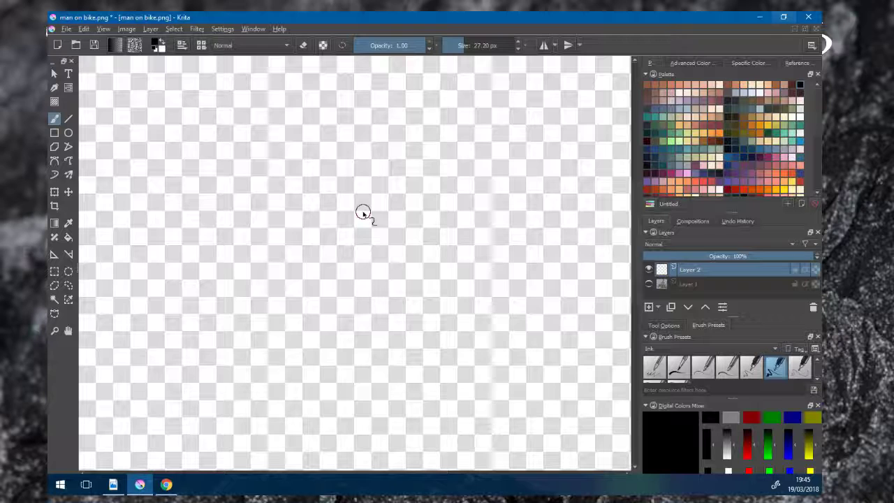
Step: Paint five thick black ink strokes, three diagonal and two near-vertical
{"action": "left_click_drag", "start_coordinate": [318, 227], "coordinate": [405, 120]}
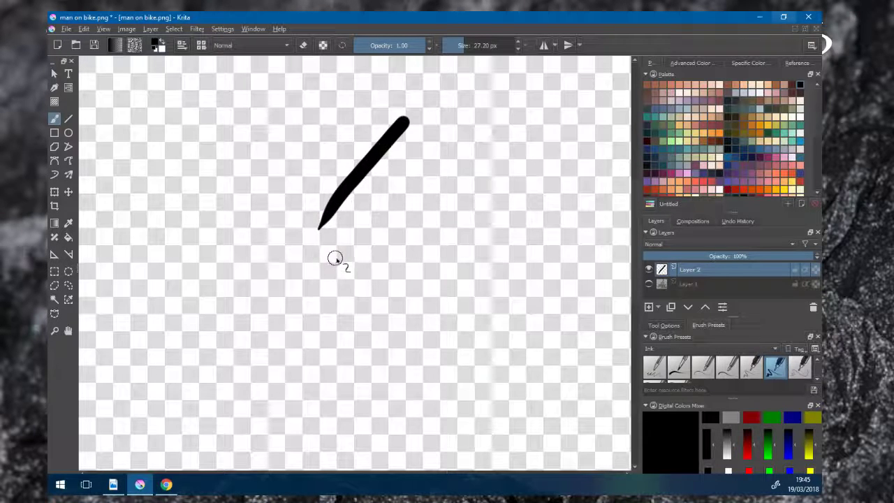
{"action": "left_click_drag", "start_coordinate": [335, 256], "coordinate": [434, 131]}
{"action": "left_click_drag", "start_coordinate": [370, 282], "coordinate": [445, 146]}
{"action": "left_click_drag", "start_coordinate": [447, 285], "coordinate": [440, 147]}
{"action": "left_click_drag", "start_coordinate": [484, 269], "coordinate": [441, 161]}
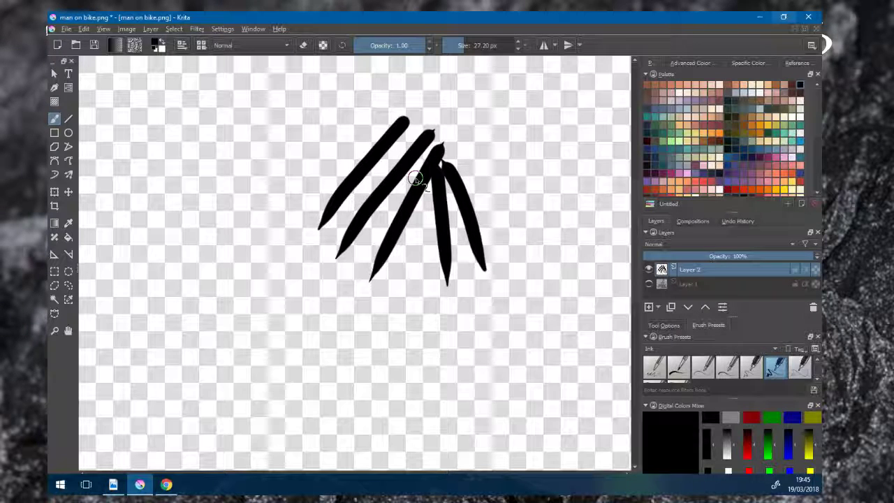
Step: Hand-letter the word 'INK' in black ink beside the strokes
{"action": "mouse_move", "coordinate": [460, 131]}
{"action": "left_mouse_down"}
{"action": "mouse_move", "coordinate": [481, 167]}
{"action": "mouse_move", "coordinate": [485, 124]}
{"action": "mouse_move", "coordinate": [521, 128]}
{"action": "mouse_move", "coordinate": [507, 104]}
{"action": "mouse_move", "coordinate": [555, 117]}
{"action": "left_mouse_up"}
{"action": "mouse_move", "coordinate": [539, 74]}
{"action": "left_mouse_down"}
{"action": "mouse_move", "coordinate": [544, 91]}
{"action": "mouse_move", "coordinate": [576, 77]}
{"action": "left_mouse_up"}
{"action": "left_click_drag", "start_coordinate": [553, 97], "coordinate": [590, 108]}
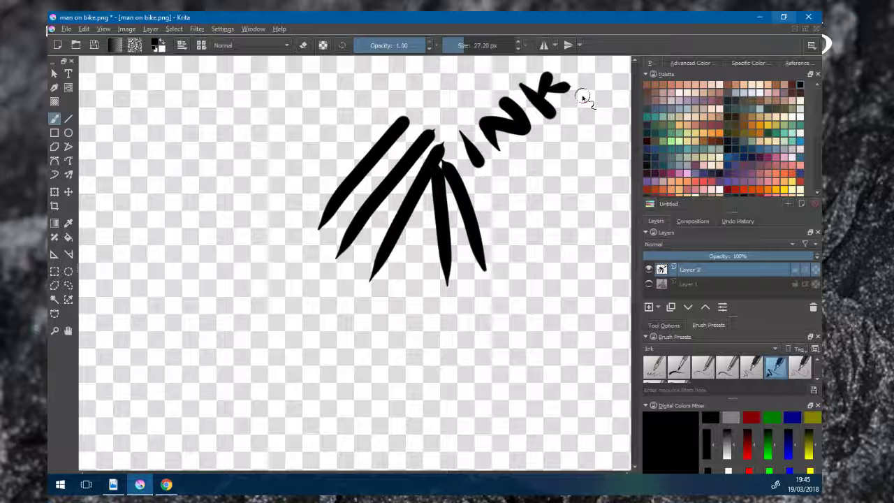
{"action": "key", "text": "minus"}
{"action": "key", "text": "plus"}
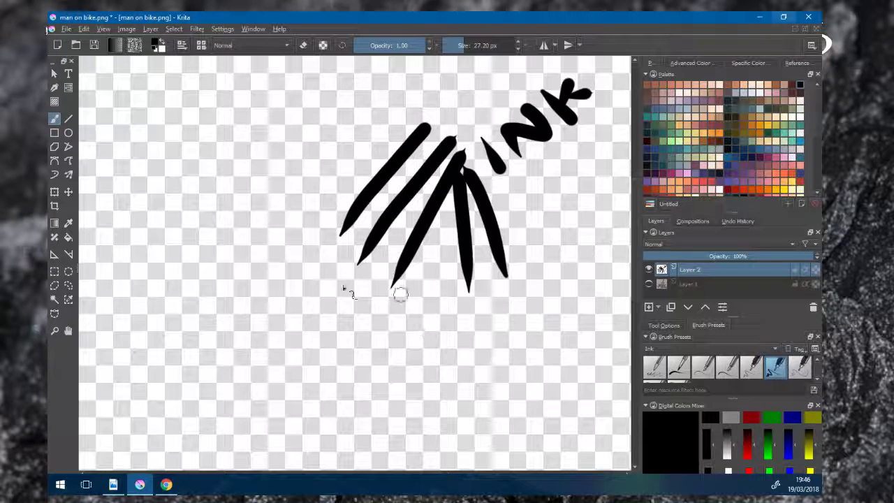
Step: Add three more diagonal ink strokes on the left of the fan
{"action": "left_click_drag", "start_coordinate": [310, 203], "coordinate": [380, 124]}
{"action": "left_click_drag", "start_coordinate": [285, 188], "coordinate": [366, 120]}
{"action": "left_click_drag", "start_coordinate": [279, 145], "coordinate": [379, 103]}
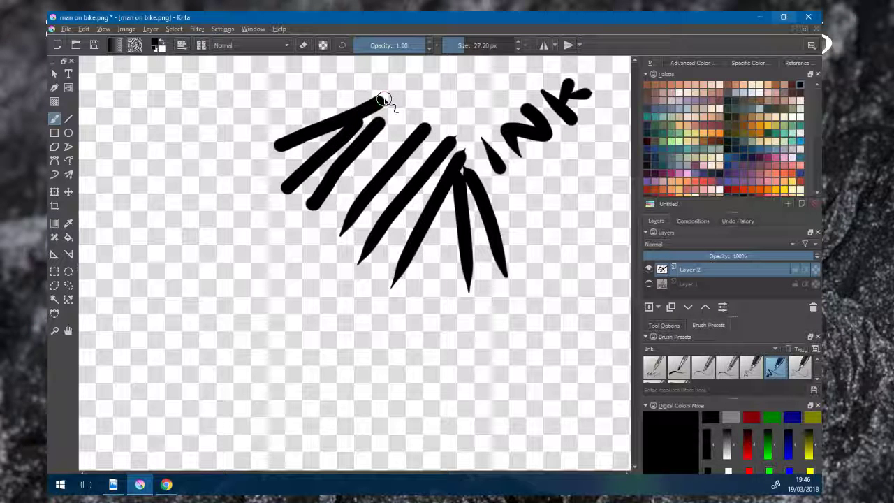